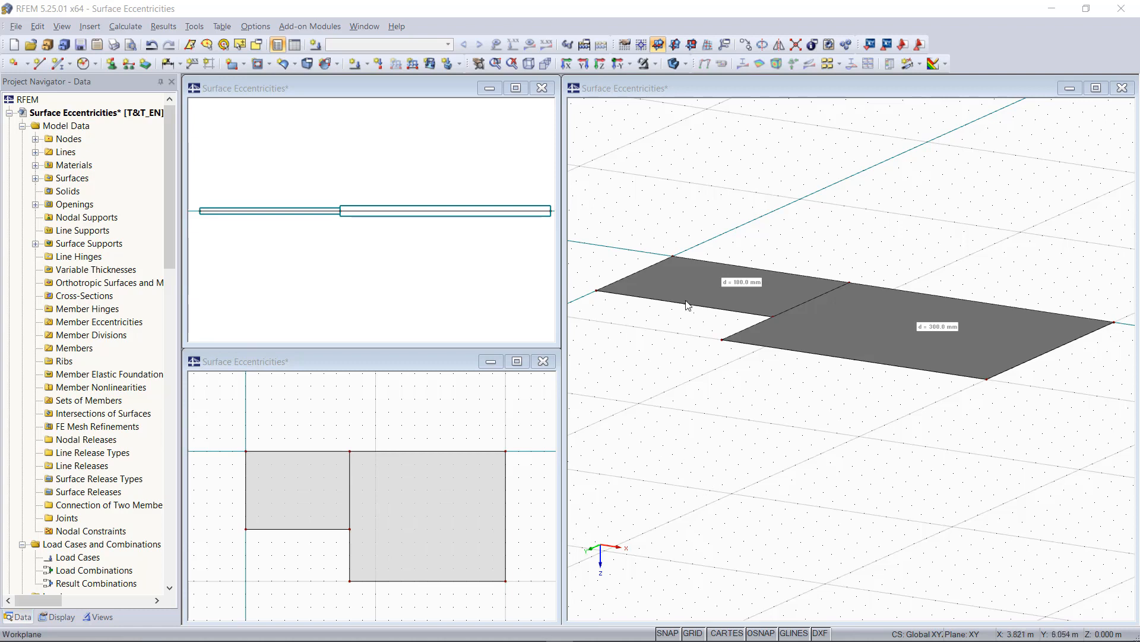
{"action": "left_click", "coordinate": [881, 338]}
{"action": "left_click", "coordinate": [710, 292]}
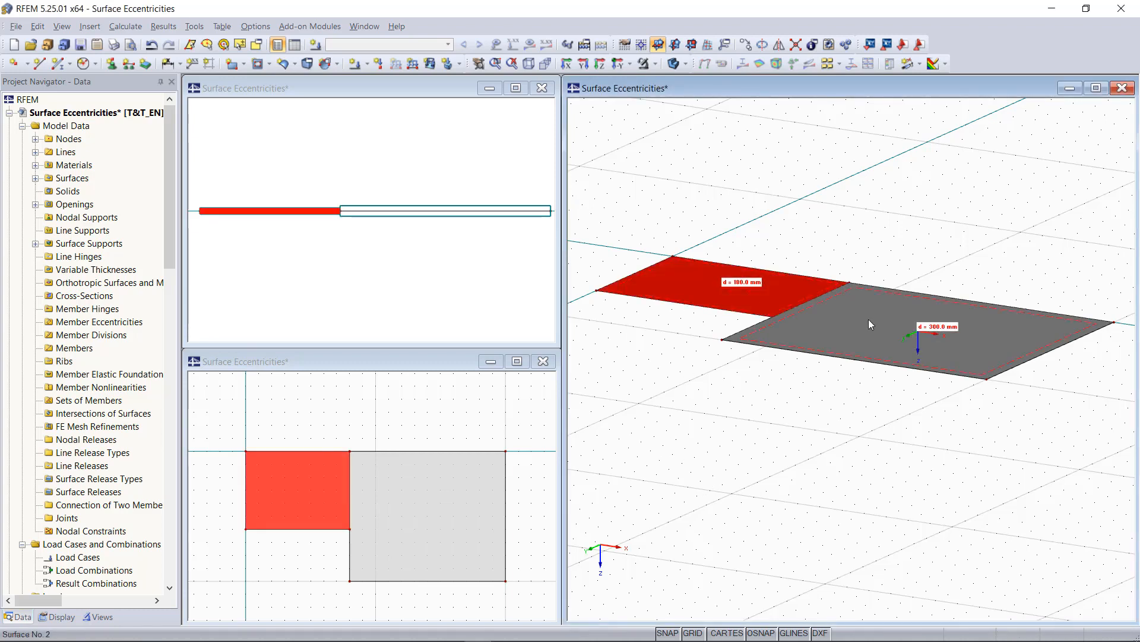
{"action": "left_click", "coordinate": [869, 319]}
{"action": "left_click", "coordinate": [774, 425]}
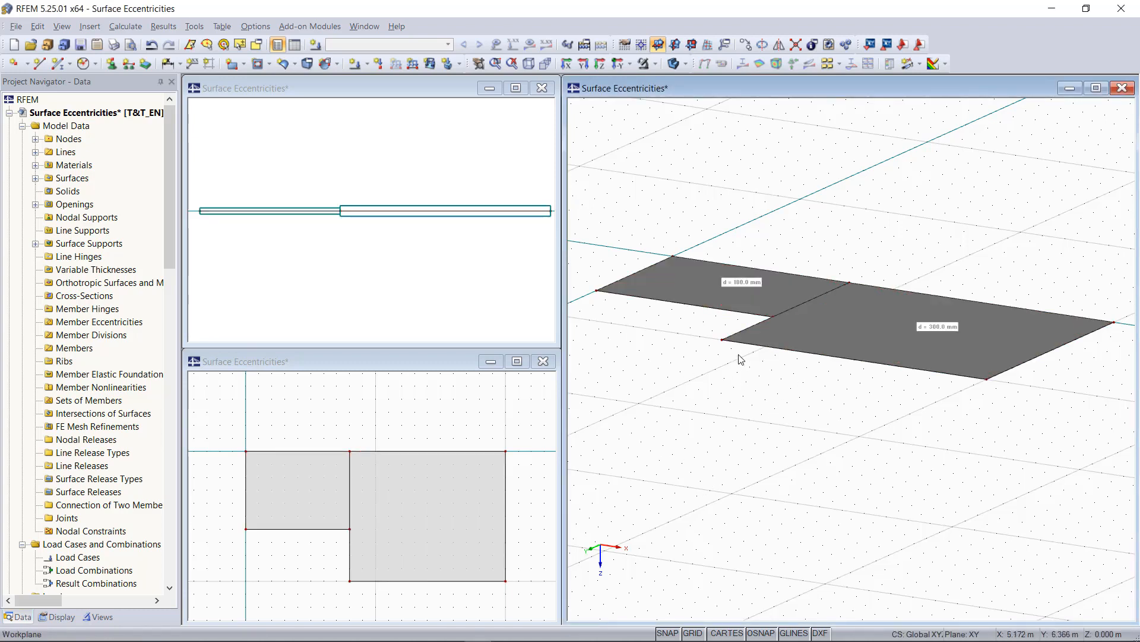
{"action": "left_click", "coordinate": [723, 308]}
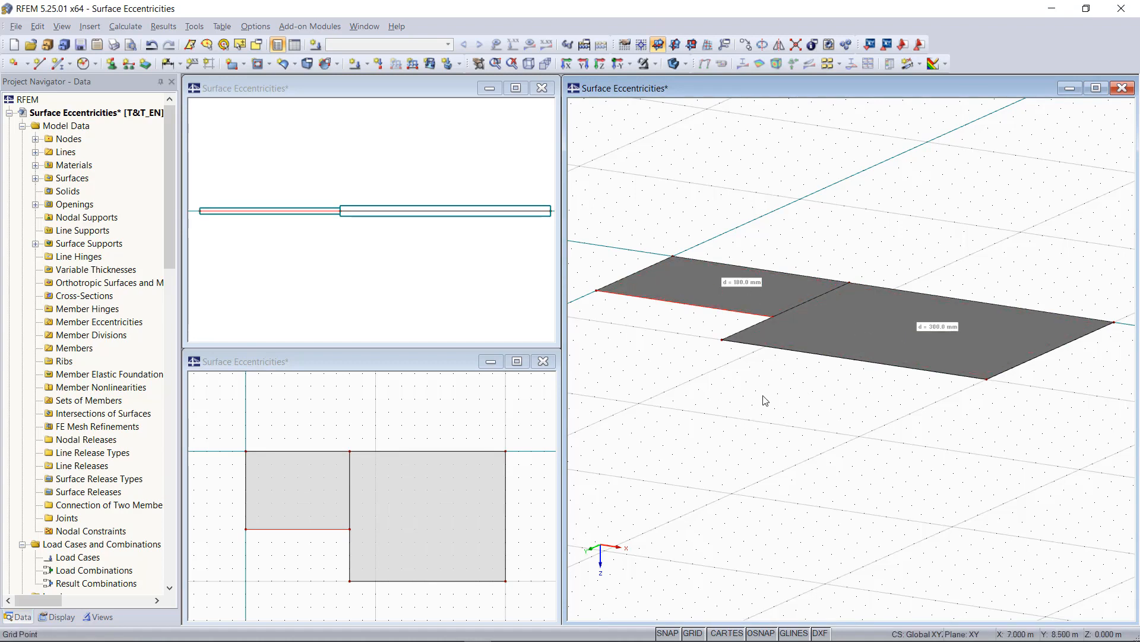
- Set the solid model rendering of the surfaces to the last filled option including thickness
{"action": "left_click", "coordinate": [75, 616]}
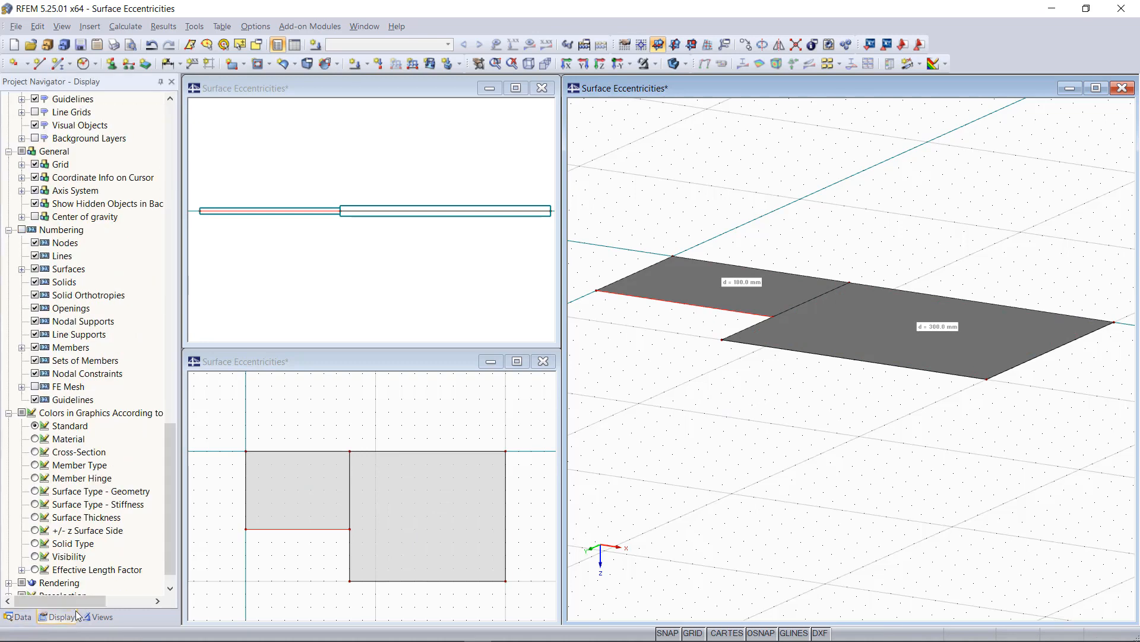
{"action": "scroll", "coordinate": [83, 552], "scroll_direction": "down", "scroll_amount": 1}
{"action": "left_click", "coordinate": [9, 555]}
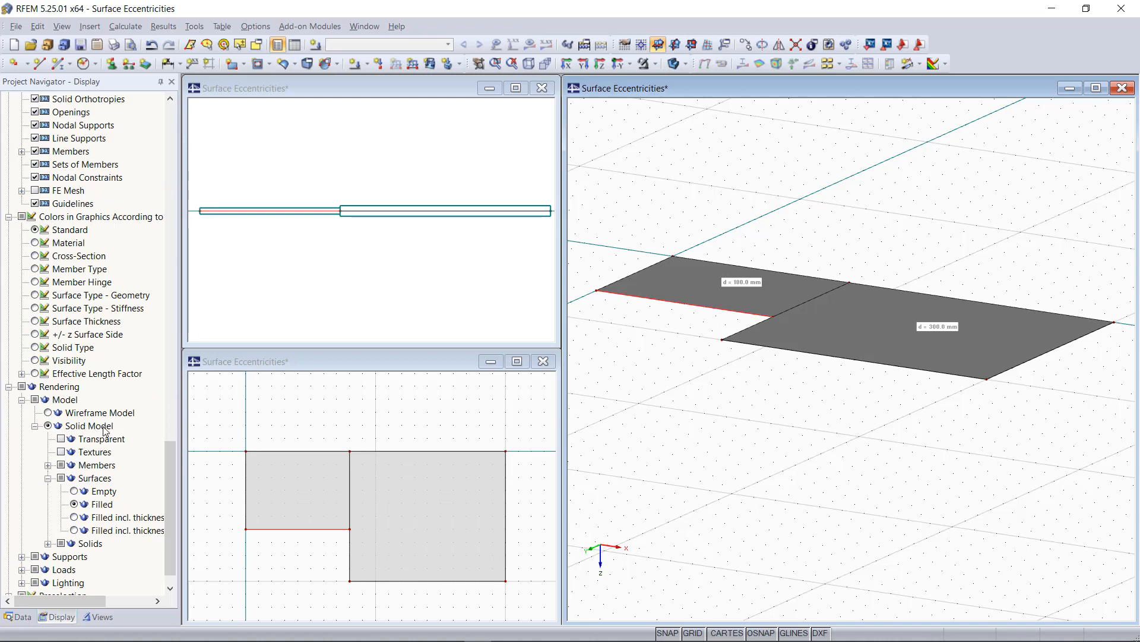
{"action": "left_click", "coordinate": [75, 531]}
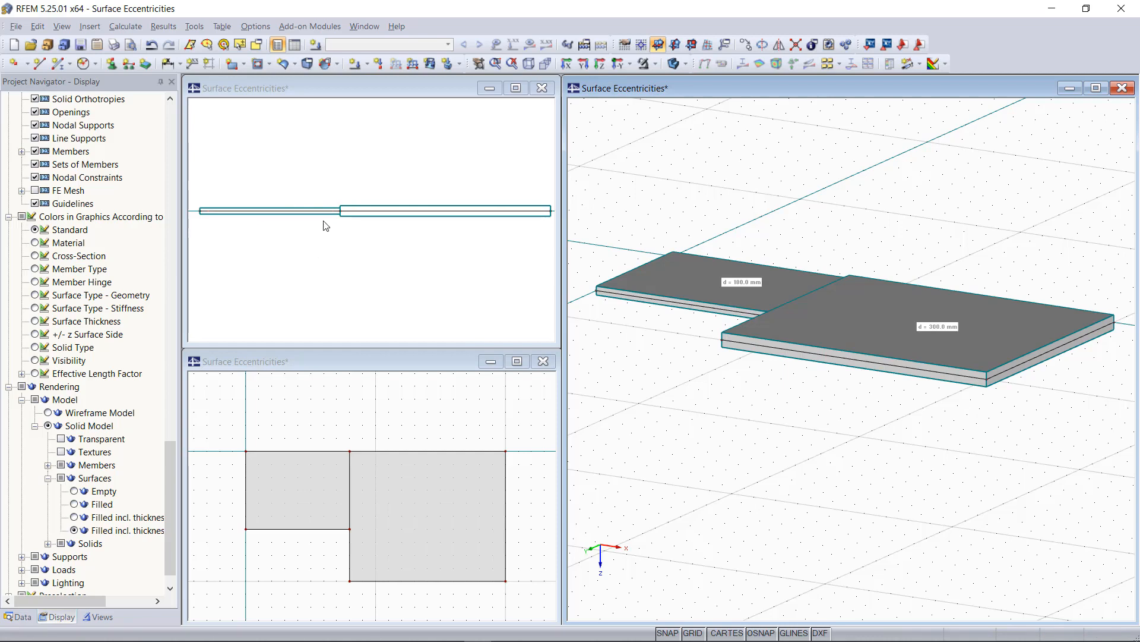
- Set the surface eccentricity ez of the thinner 180 mm slab to -60 mm and check the alignment in the side view
{"action": "double_click", "coordinate": [693, 287]}
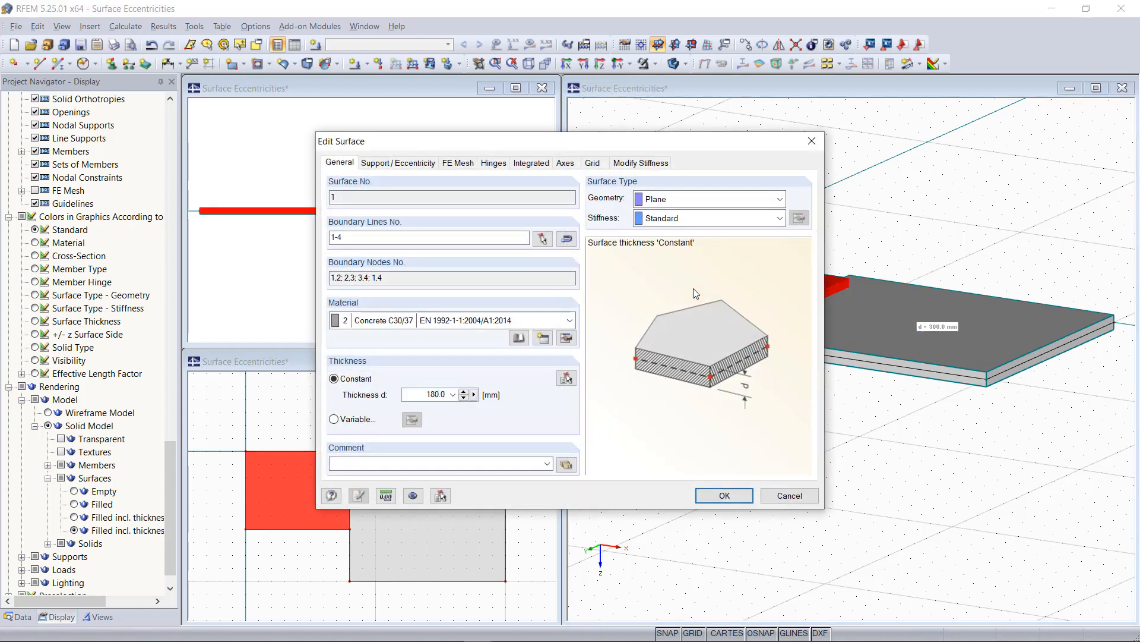
{"action": "left_click", "coordinate": [412, 163]}
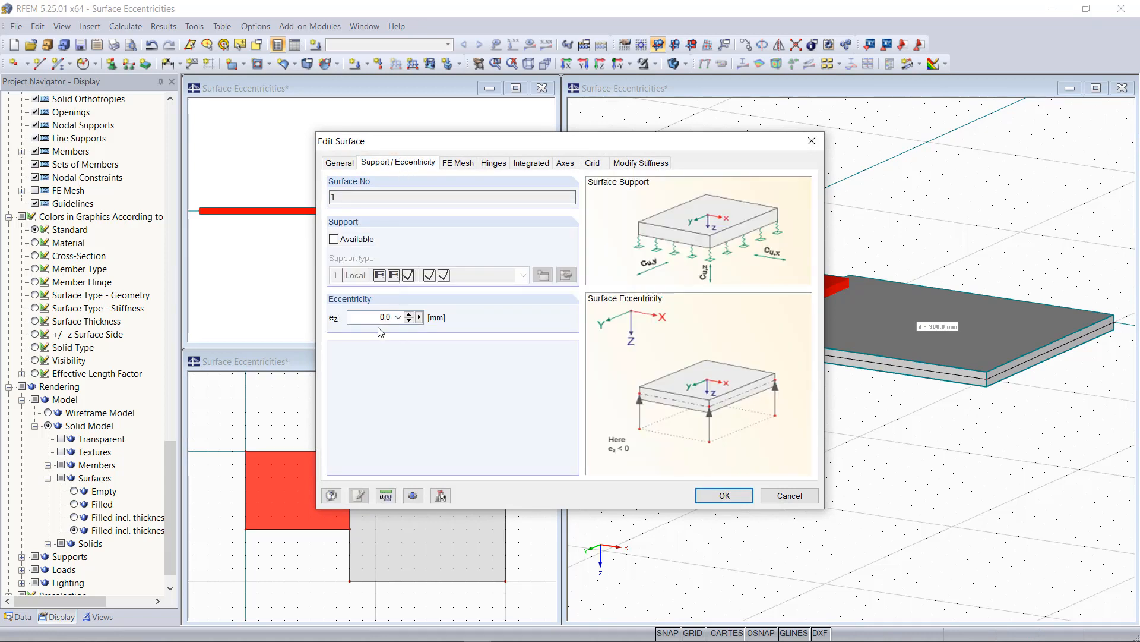
{"action": "left_click_drag", "start_coordinate": [377, 318], "coordinate": [435, 320]}
{"action": "type", "text": "-60"}
{"action": "left_click", "coordinate": [718, 495]}
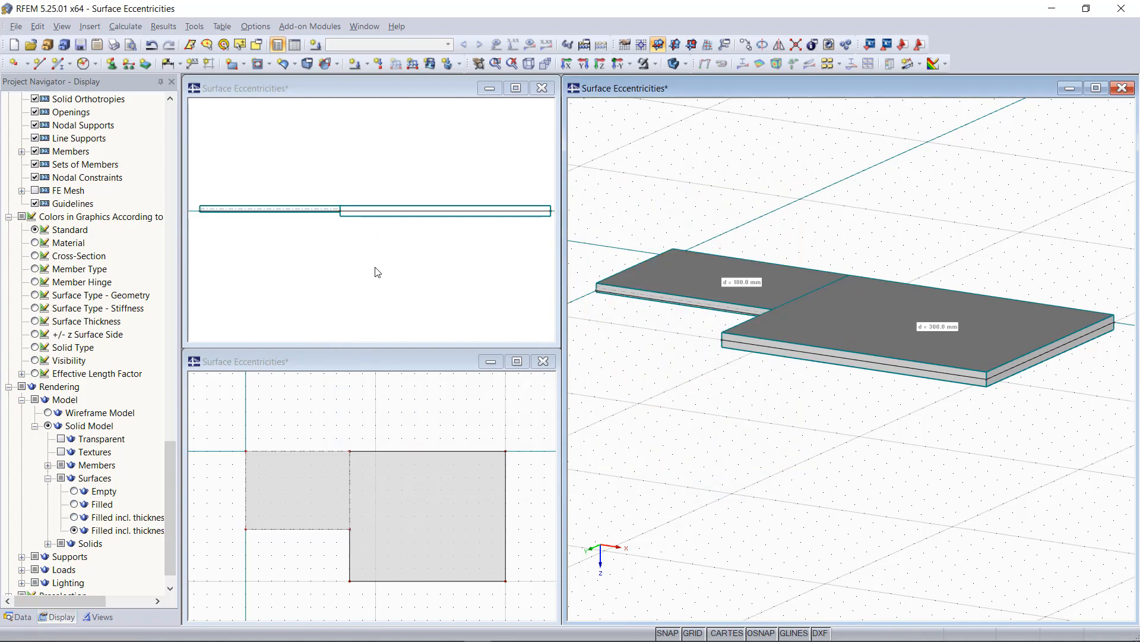
{"action": "scroll", "coordinate": [339, 192], "scroll_direction": "up", "scroll_amount": 2}
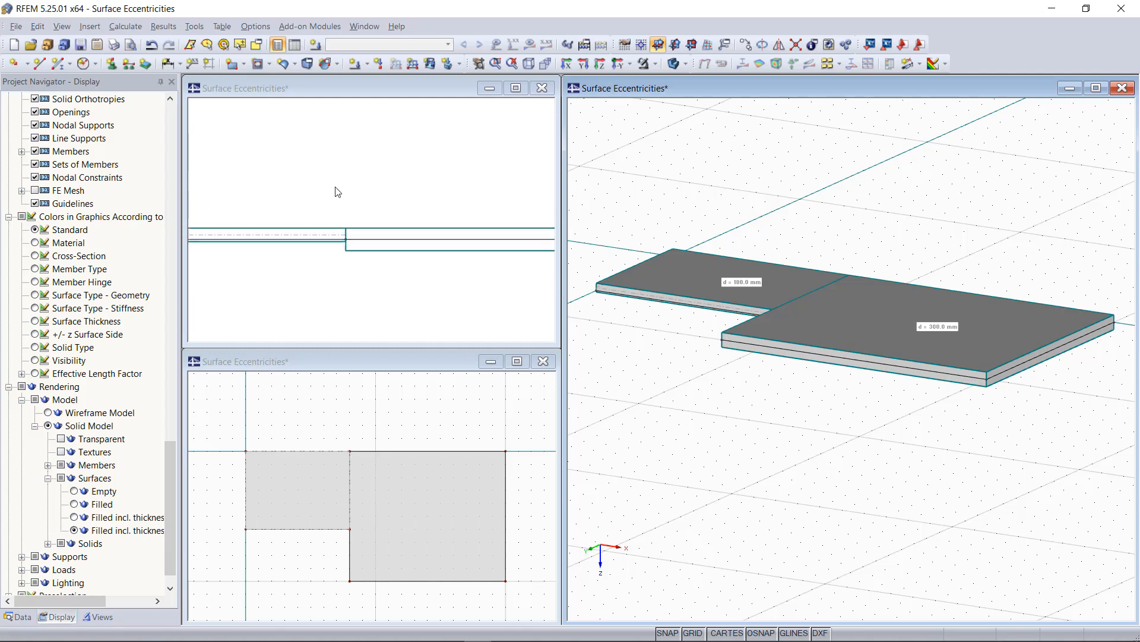
{"action": "scroll", "coordinate": [337, 192], "scroll_direction": "up", "scroll_amount": 1}
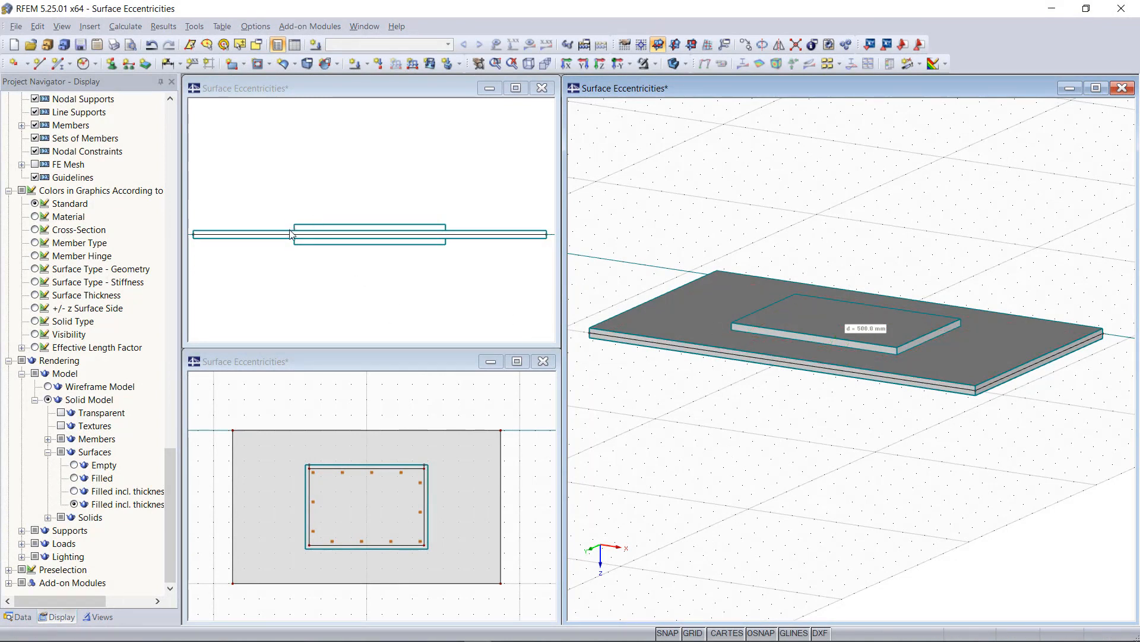
- Set the surface eccentricity ez of the thick 500 mm plate in the middle of the slab to 150 mm
{"action": "left_click", "coordinate": [685, 337]}
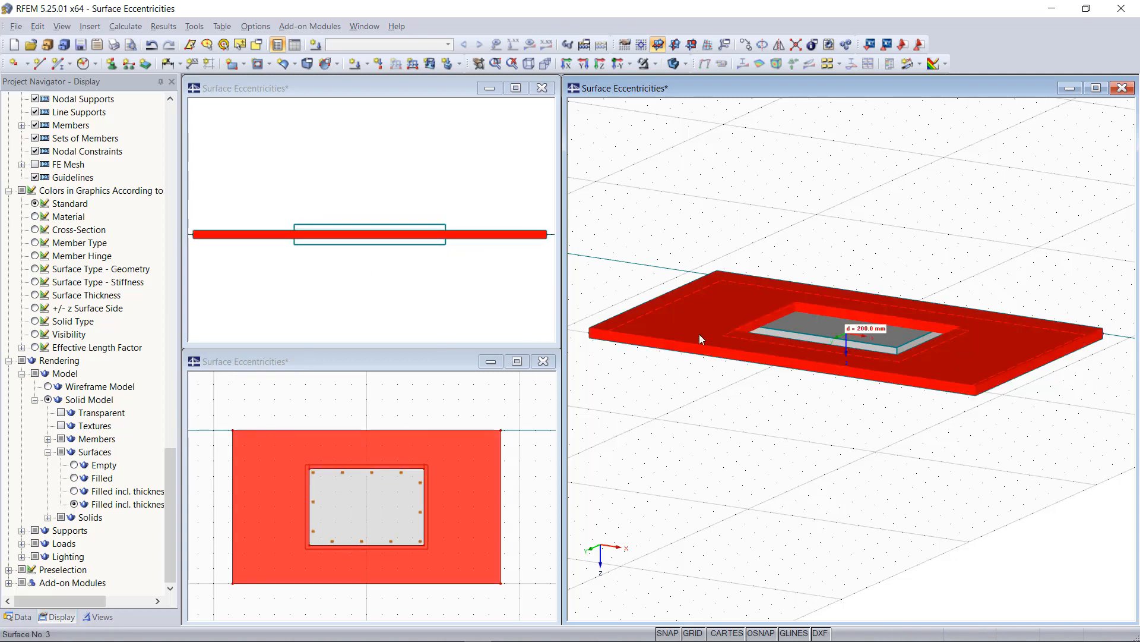
{"action": "left_click", "coordinate": [764, 330]}
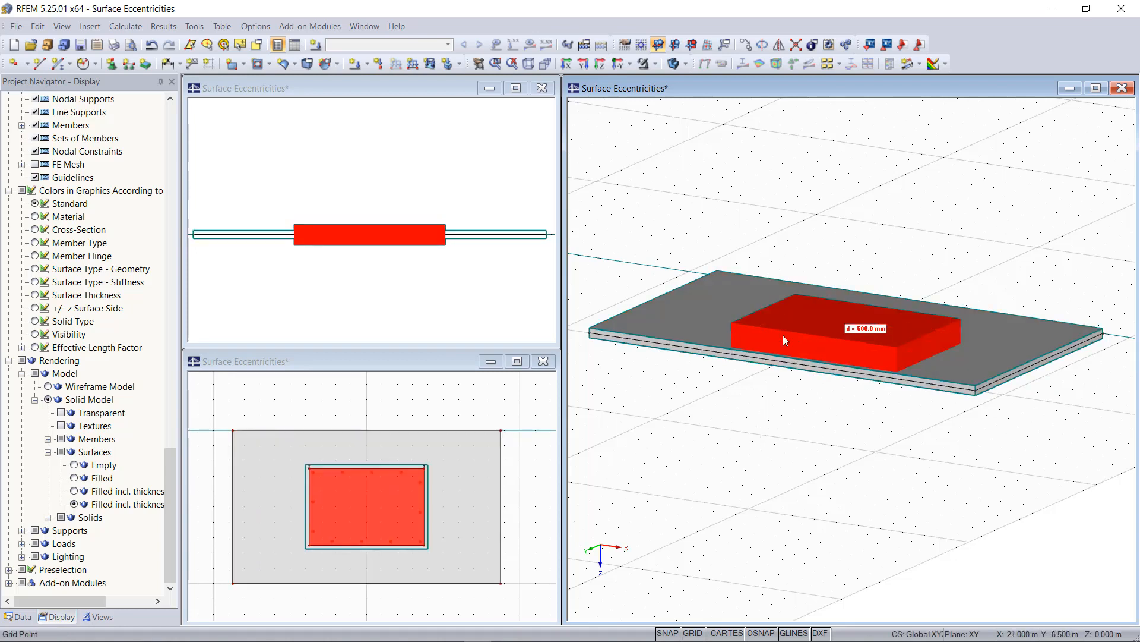
{"action": "double_click", "coordinate": [780, 336]}
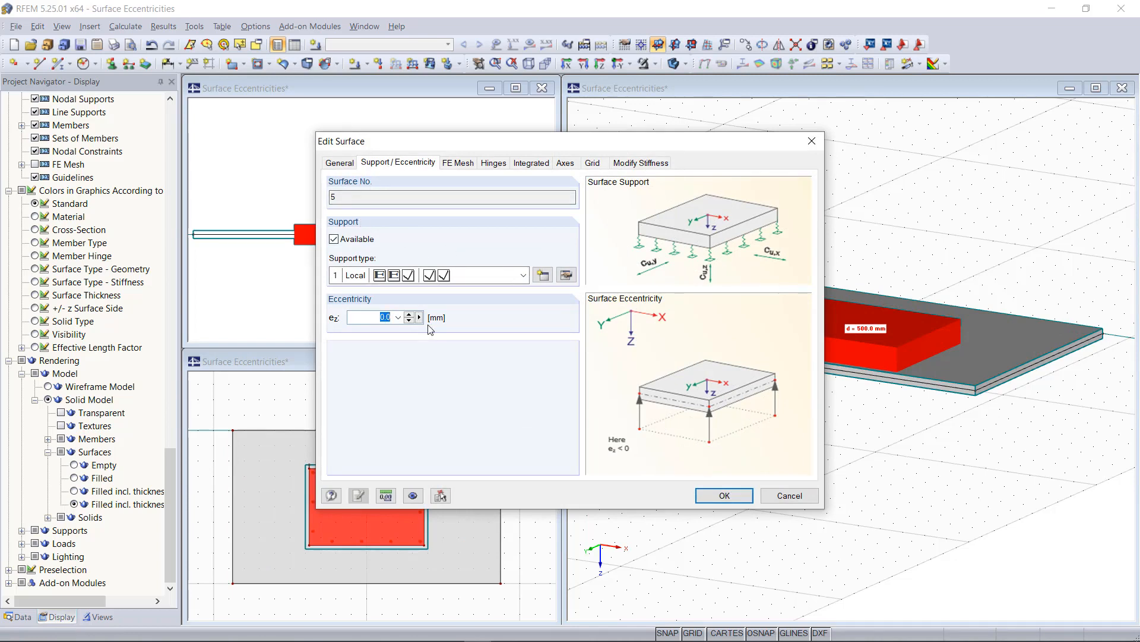
{"action": "type", "text": "150"}
{"action": "left_click", "coordinate": [739, 498]}
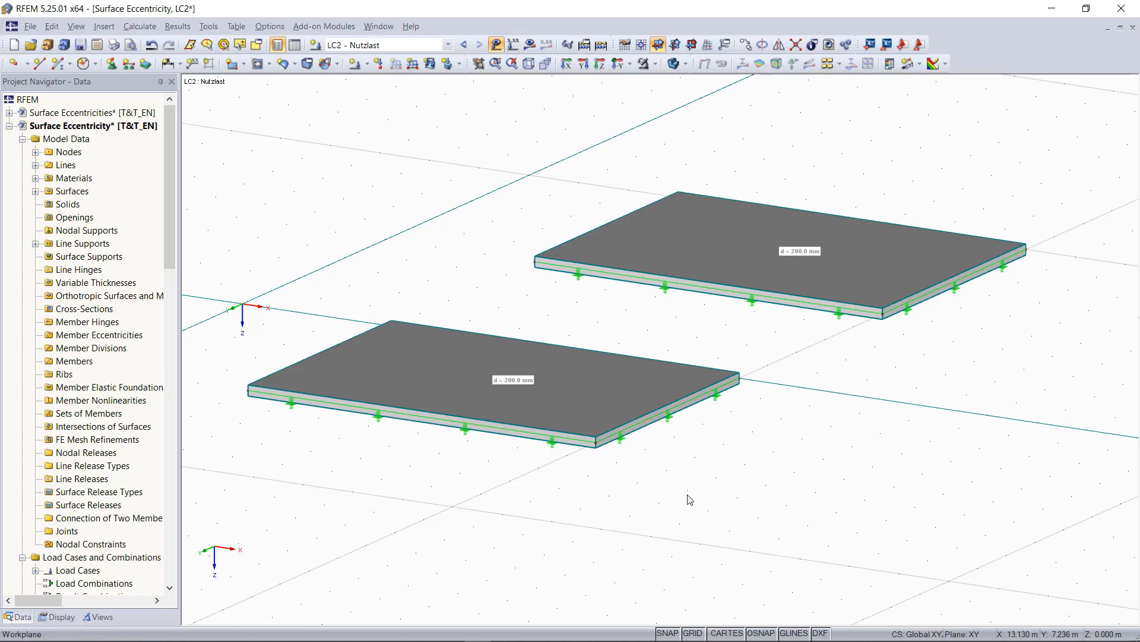
- Give the front slab in the Surface Eccentricity model a negative ez eccentricity that raises it above its line supports
{"action": "double_click", "coordinate": [539, 425]}
{"action": "double_click", "coordinate": [378, 317]}
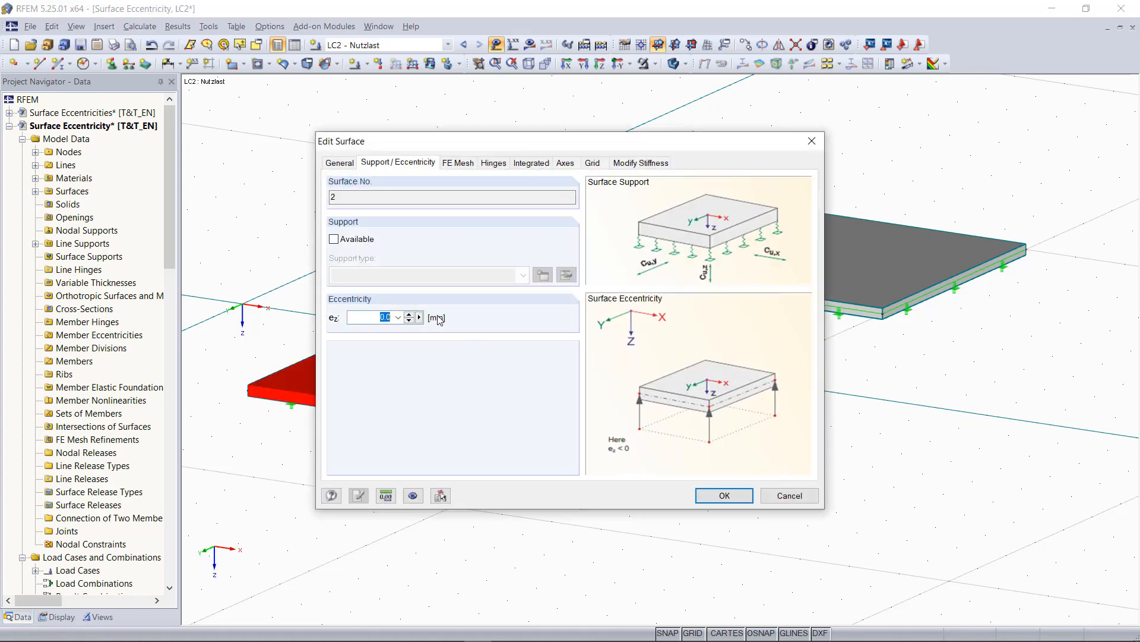
{"action": "key", "text": "Delete"}
{"action": "key", "text": "Return"}
{"action": "left_click", "coordinate": [624, 499]}
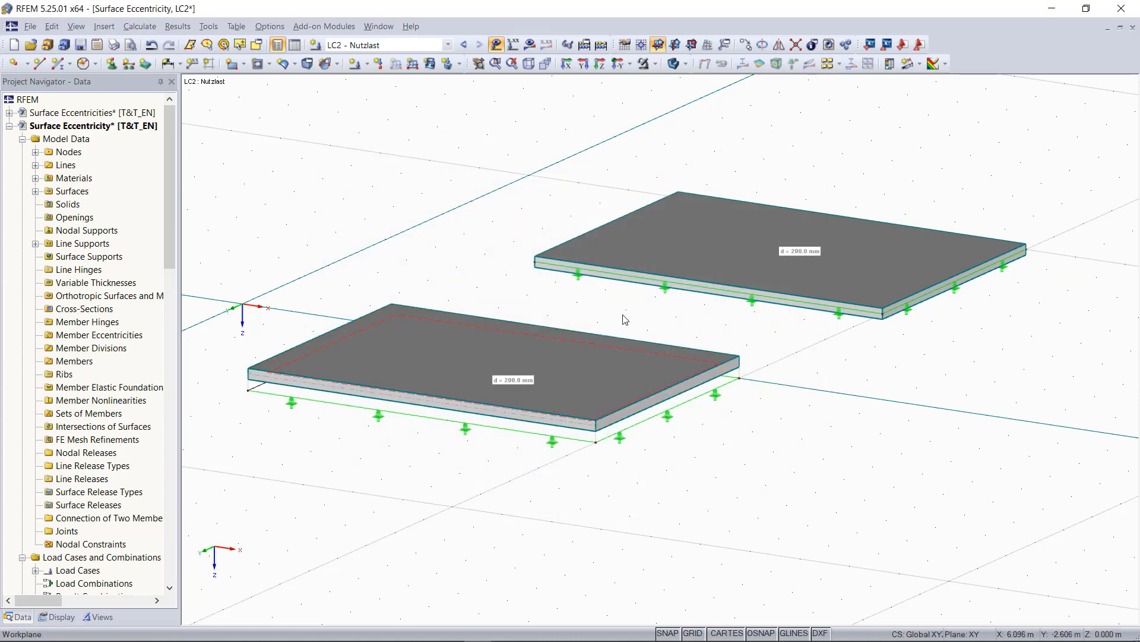
- Apply a uniform force load of 2.5 kN/m² in direction ZL to both slabs and display the load values
{"action": "left_click", "coordinate": [429, 64]}
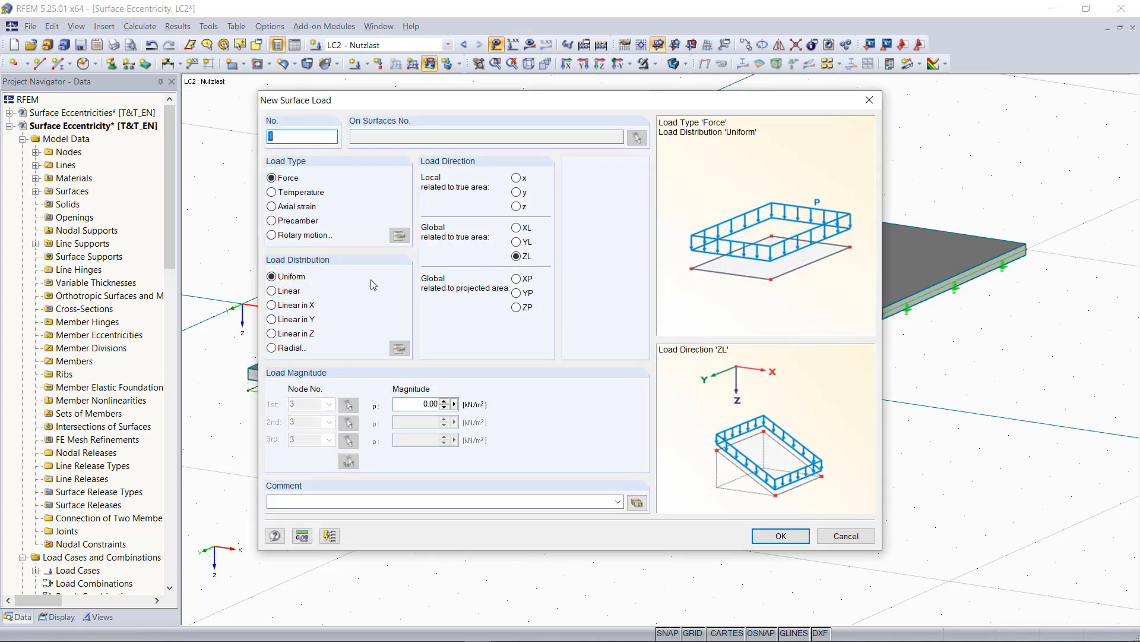
{"action": "left_click", "coordinate": [418, 406]}
{"action": "type", "text": "2,5"}
{"action": "left_click", "coordinate": [781, 535]}
{"action": "left_click", "coordinate": [580, 375]}
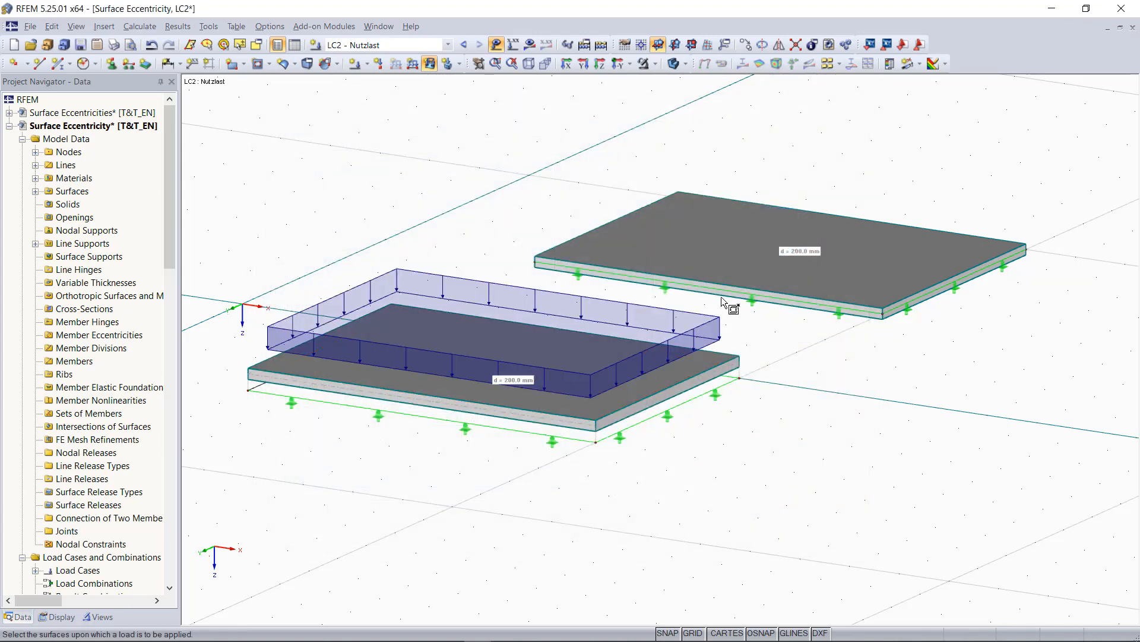
{"action": "left_click", "coordinate": [778, 261]}
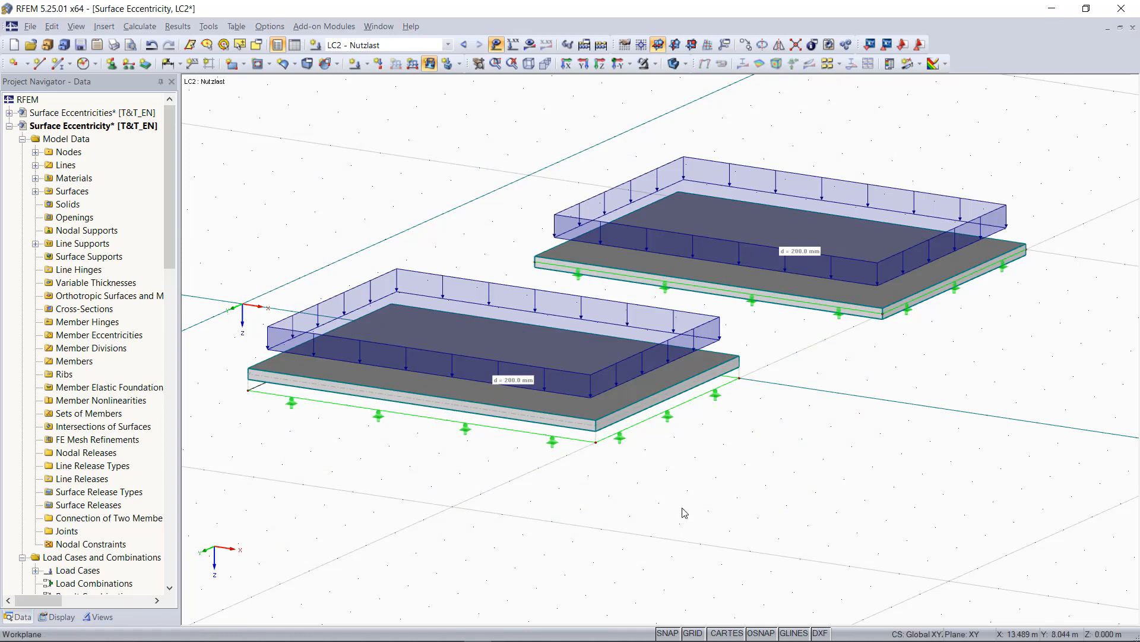
{"action": "key", "text": "Escape"}
{"action": "left_click", "coordinate": [513, 45]}
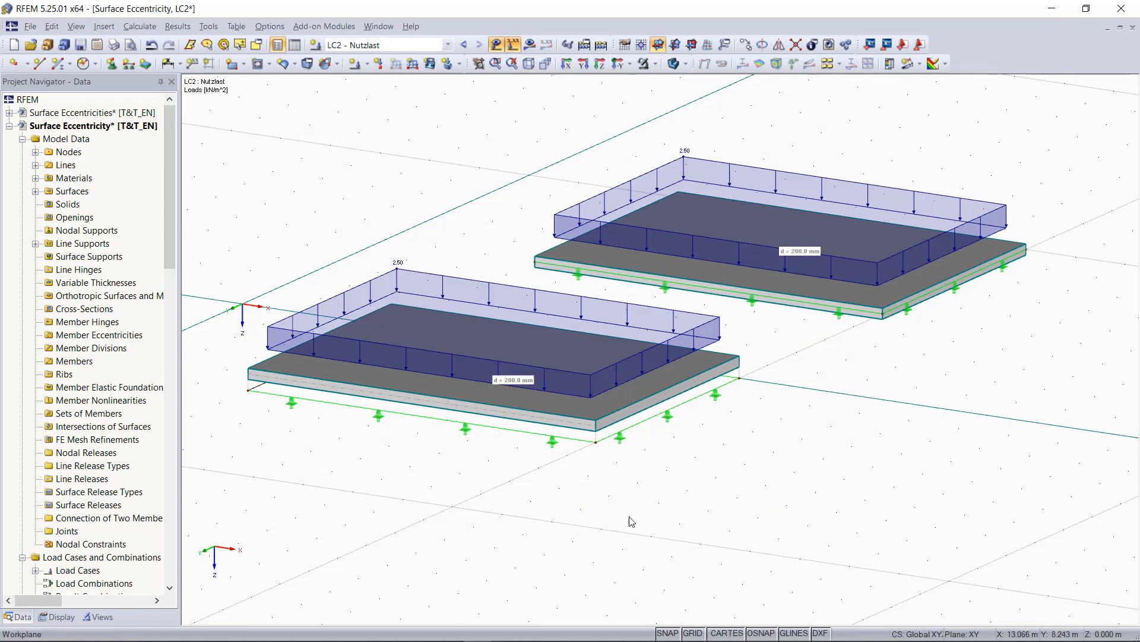
- Show the mx results of load case LC2 in wireframe display with the loads and load values hidden
{"action": "left_click", "coordinate": [601, 45]}
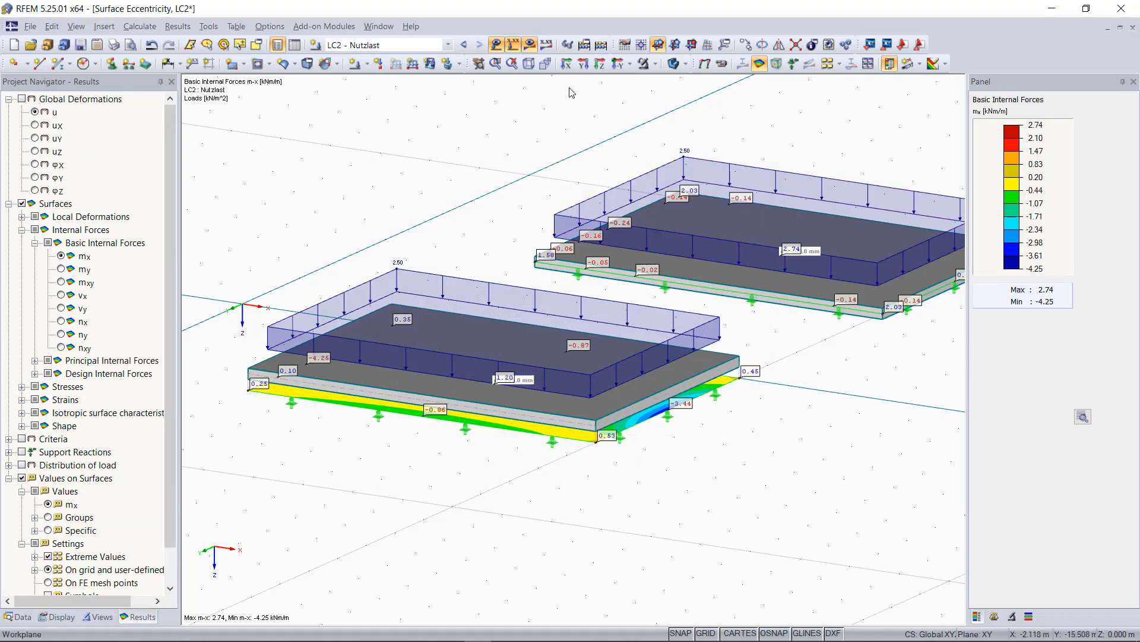
{"action": "left_click", "coordinate": [689, 64]}
{"action": "left_click", "coordinate": [752, 79]}
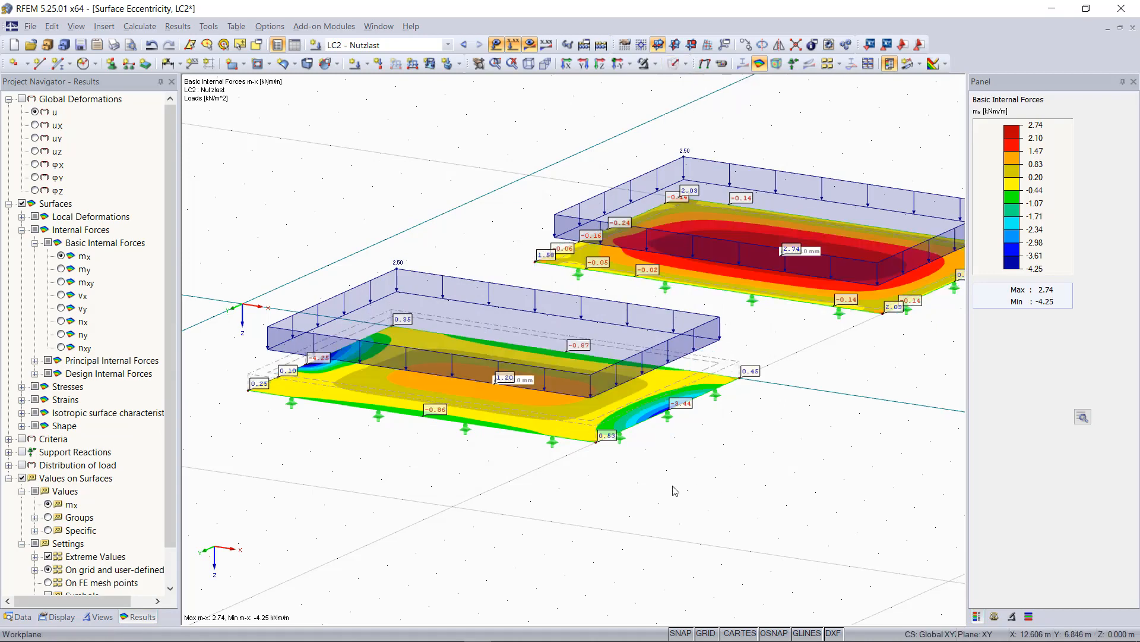
{"action": "left_click", "coordinate": [513, 45]}
{"action": "left_click", "coordinate": [497, 45]}
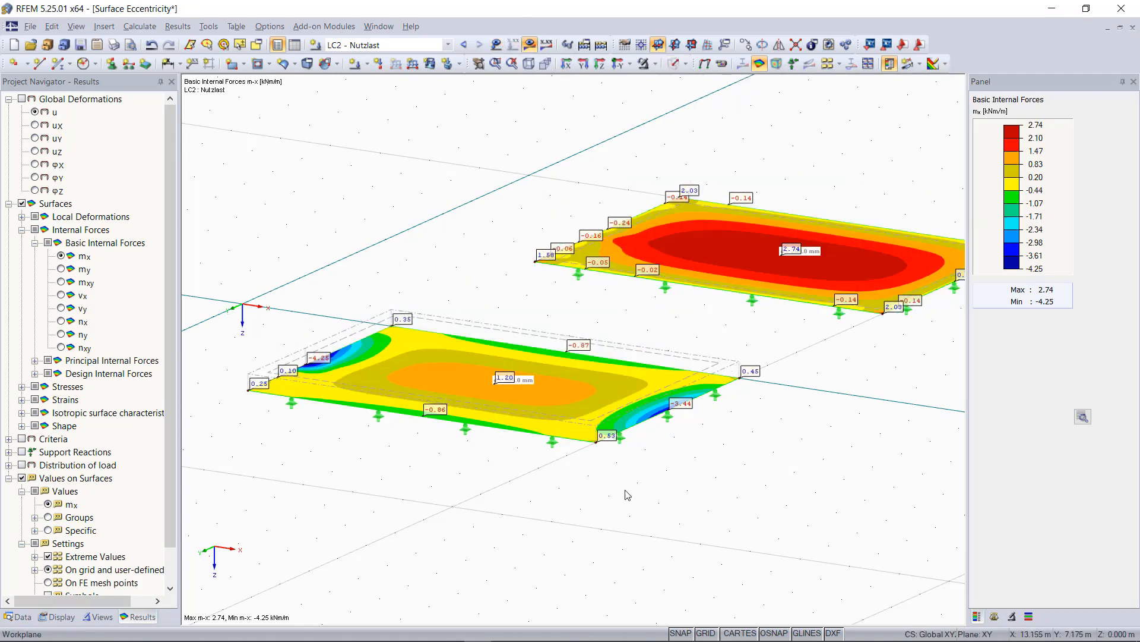
- Compare the basic internal forces my and mx of the eccentric and the centric slab
{"action": "scroll", "coordinate": [573, 509], "scroll_direction": "down", "scroll_amount": 1}
{"action": "scroll", "coordinate": [822, 512], "scroll_direction": "up", "scroll_amount": 1}
{"action": "scroll", "coordinate": [763, 493], "scroll_direction": "down", "scroll_amount": 1}
{"action": "scroll", "coordinate": [762, 494], "scroll_direction": "down", "scroll_amount": 1}
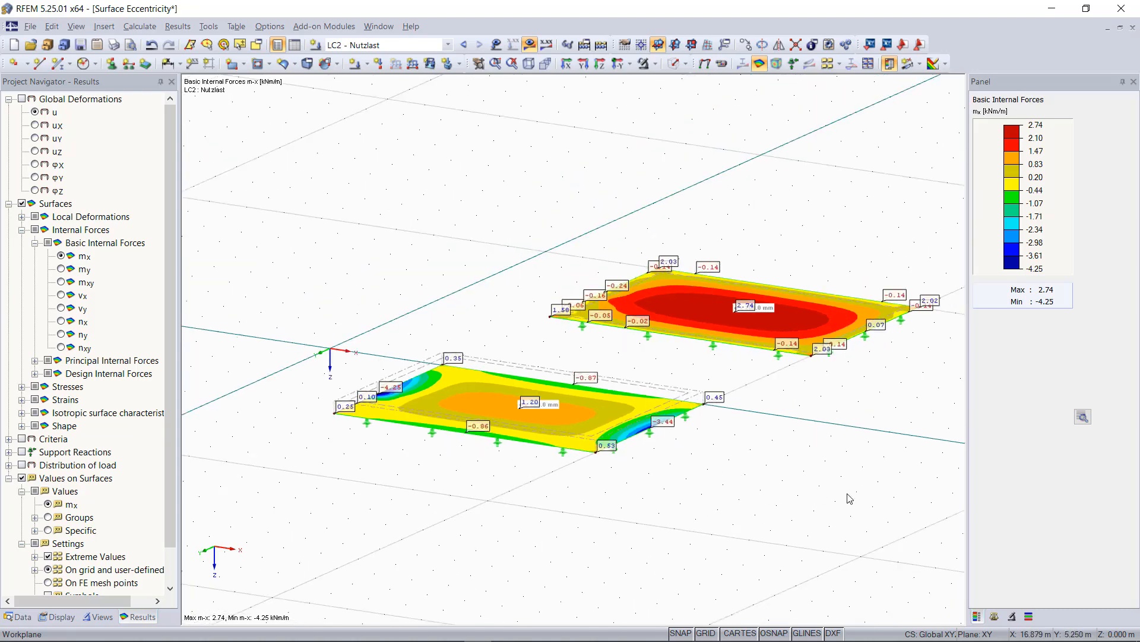
{"action": "scroll", "coordinate": [849, 495], "scroll_direction": "up", "scroll_amount": 1}
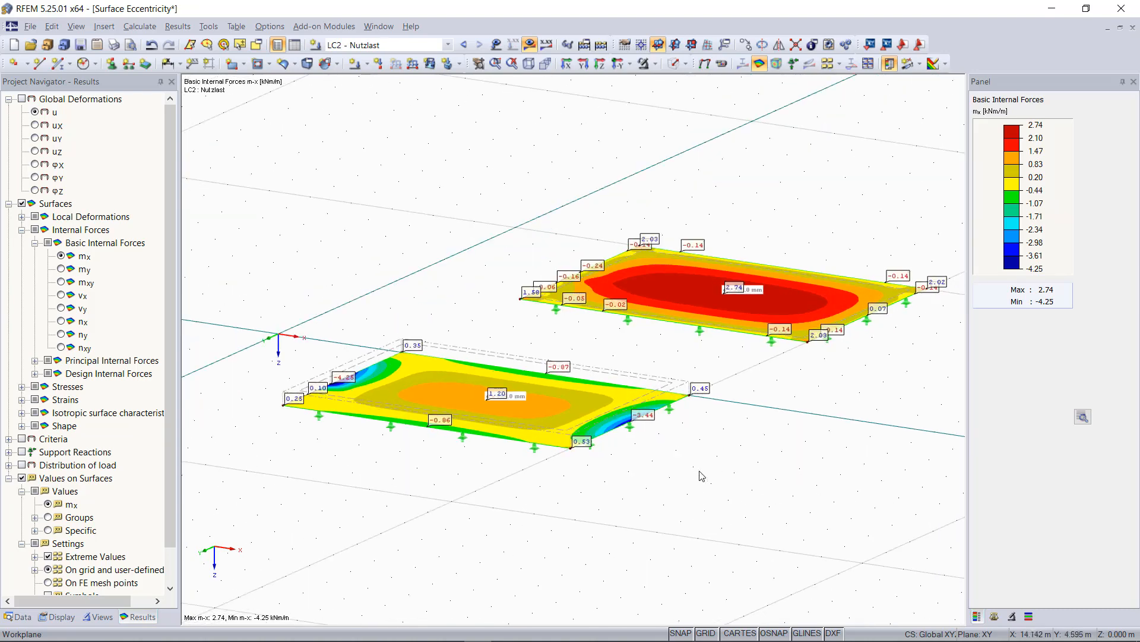
{"action": "left_click", "coordinate": [63, 268]}
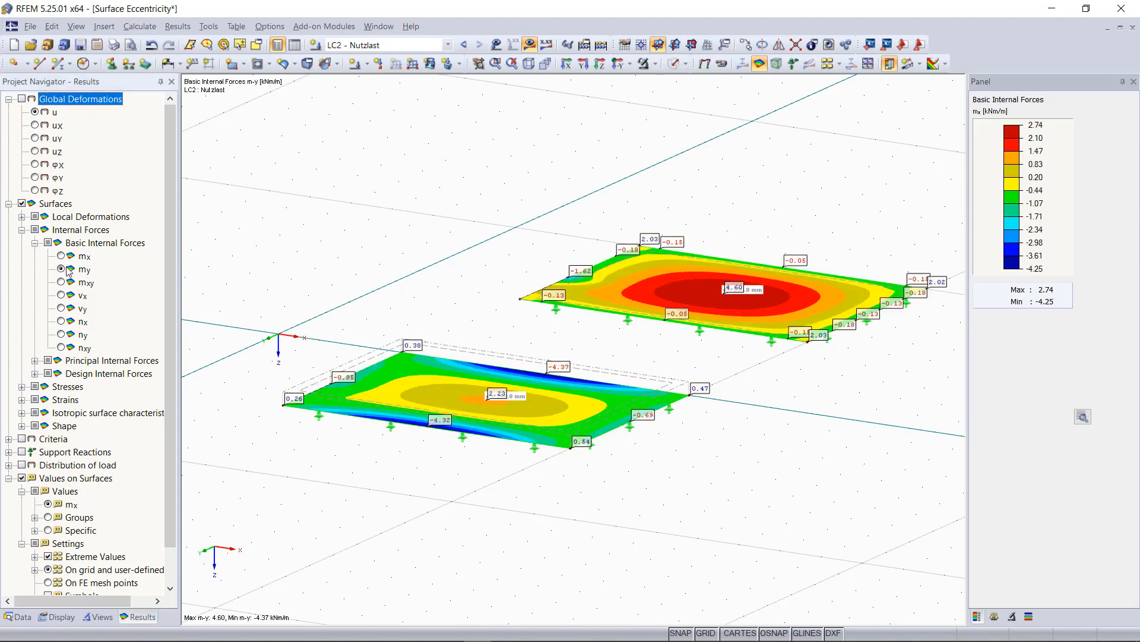
{"action": "left_click", "coordinate": [62, 256]}
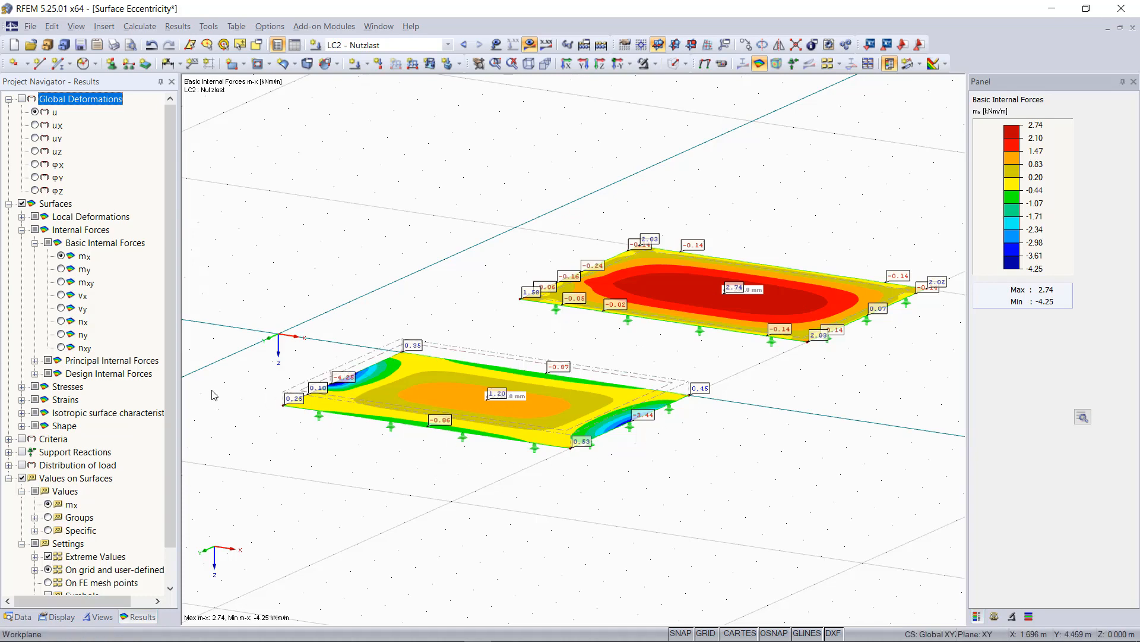
{"action": "left_click", "coordinate": [61, 269]}
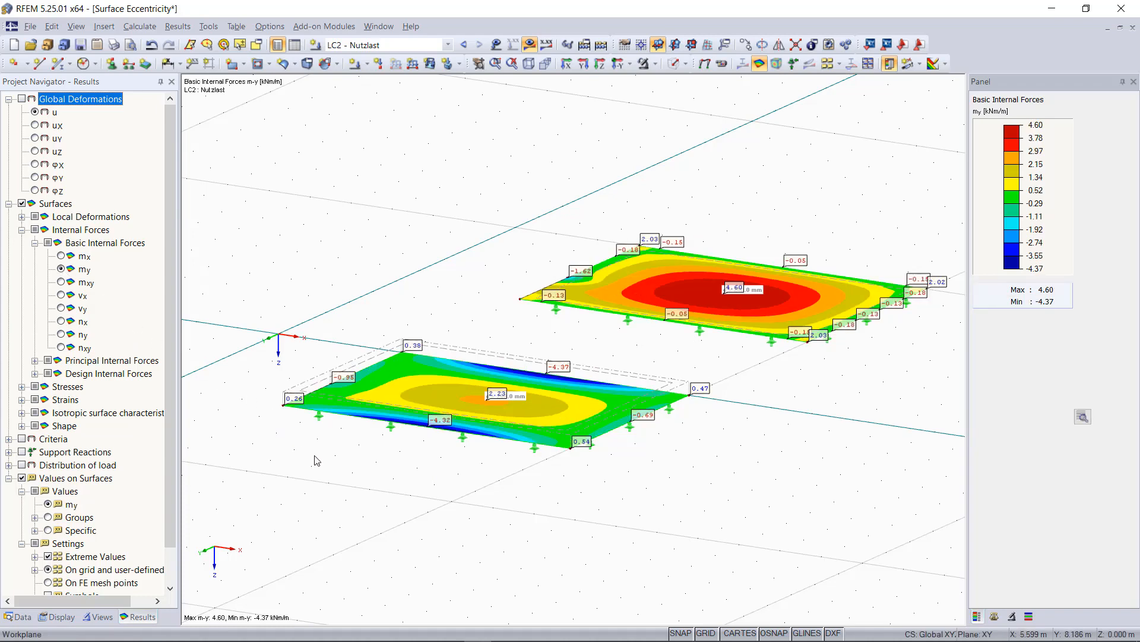
{"action": "left_click", "coordinate": [61, 256]}
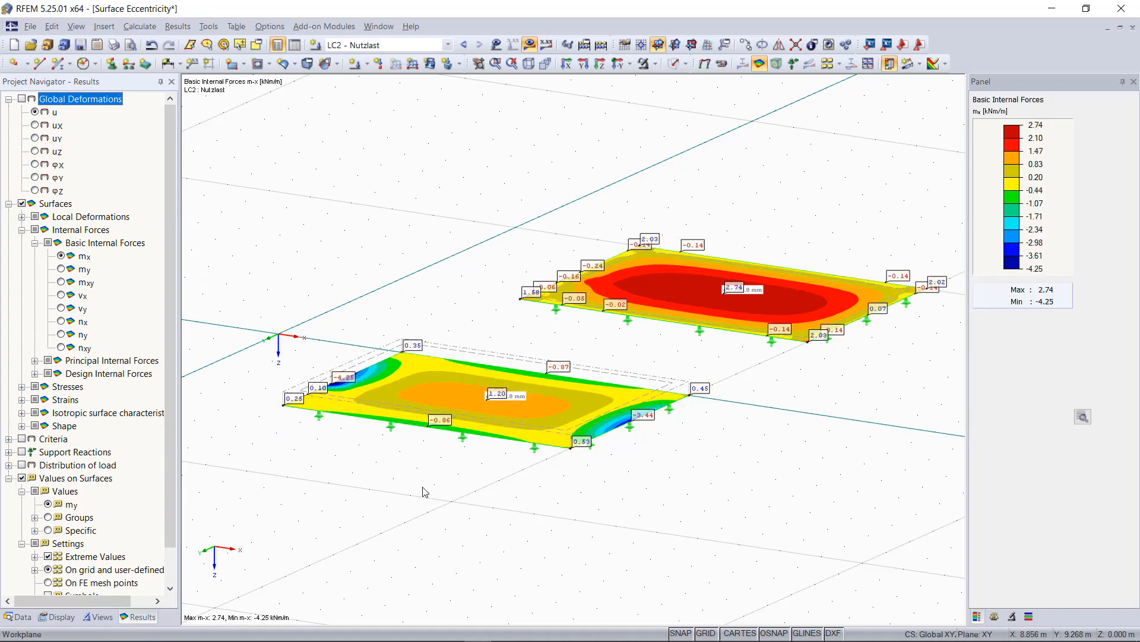